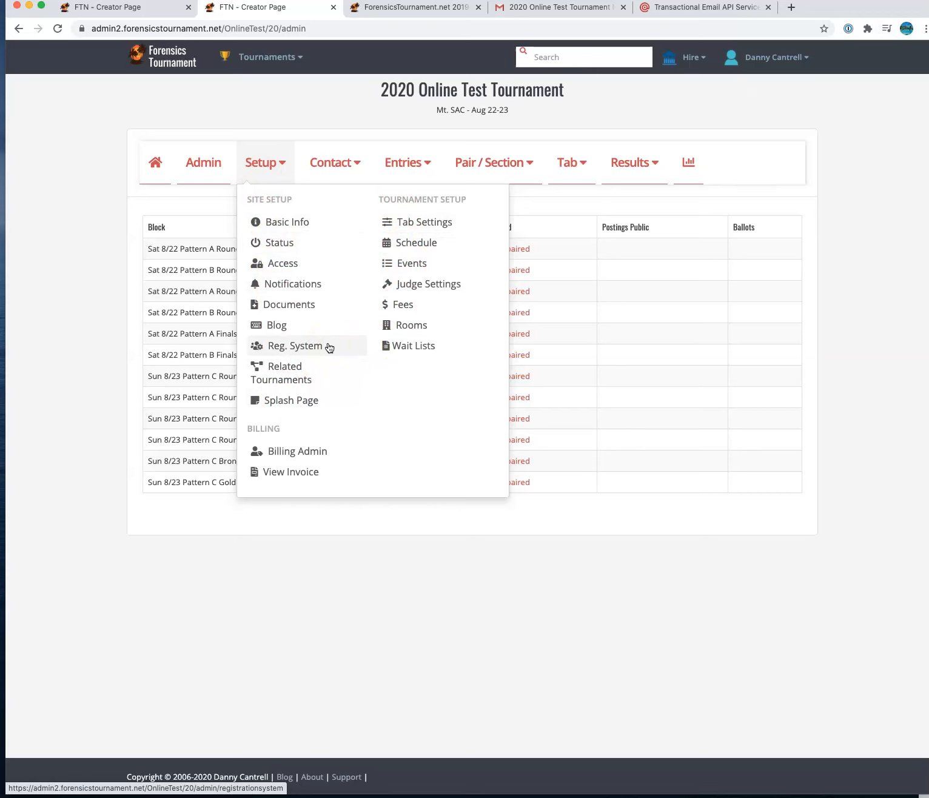
click(410, 333)
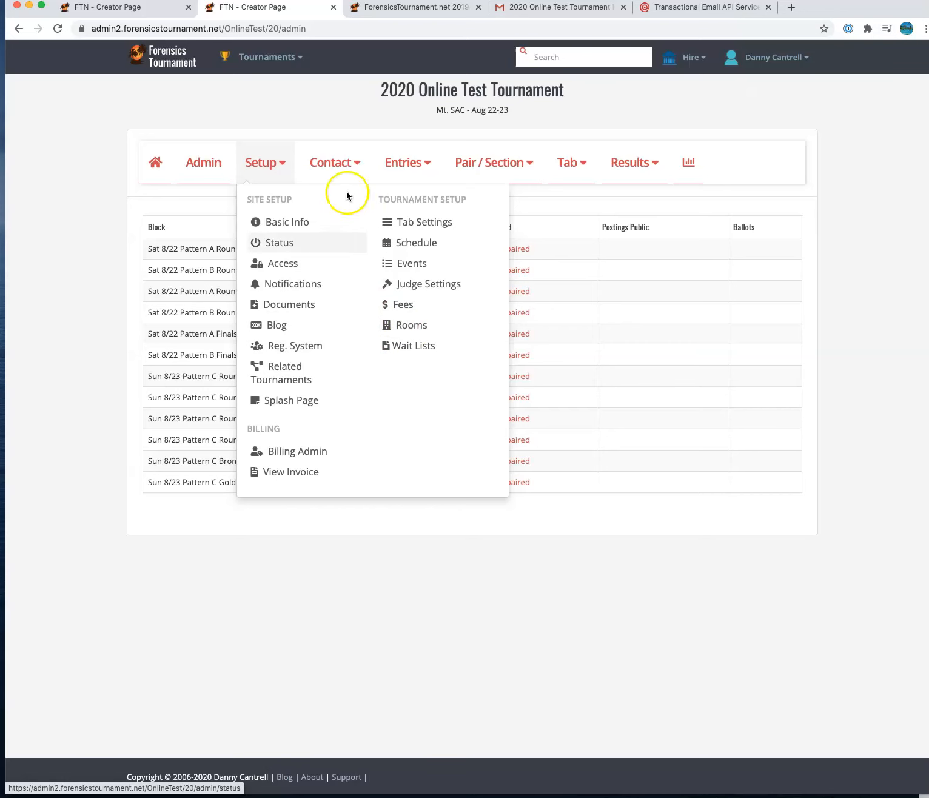
click(333, 160)
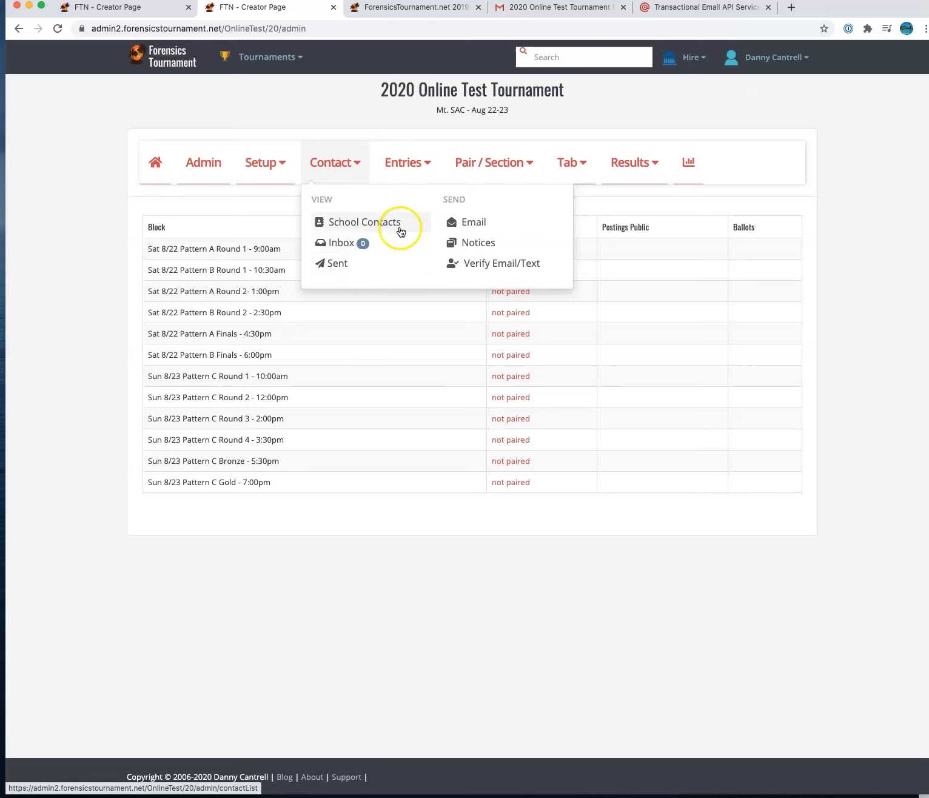
click(410, 161)
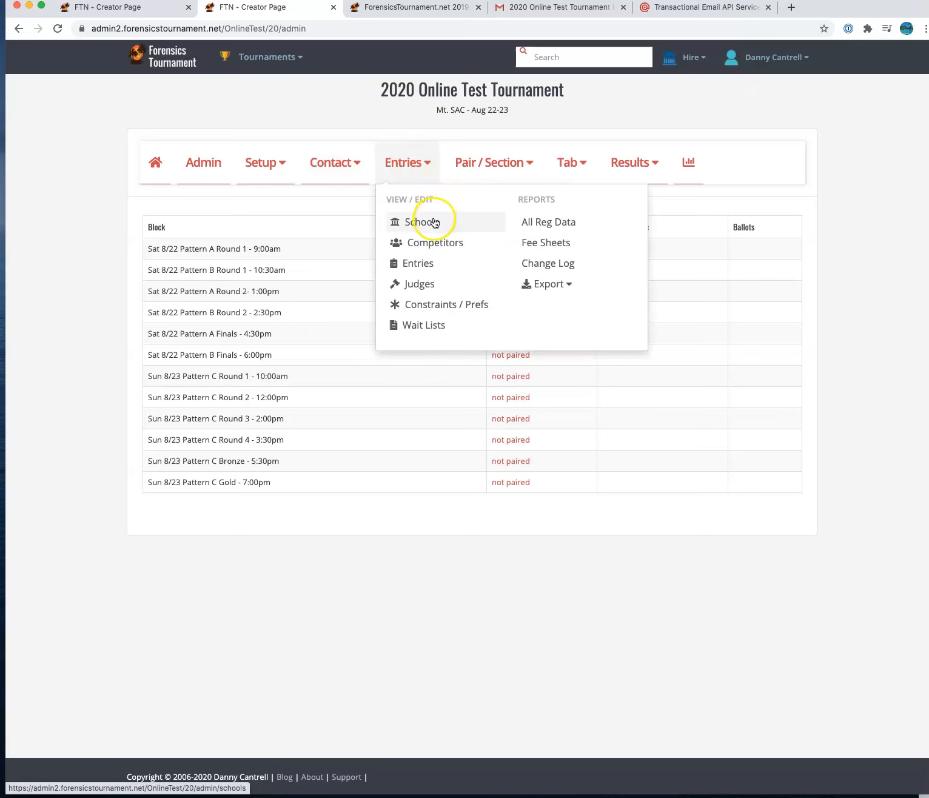
click(483, 161)
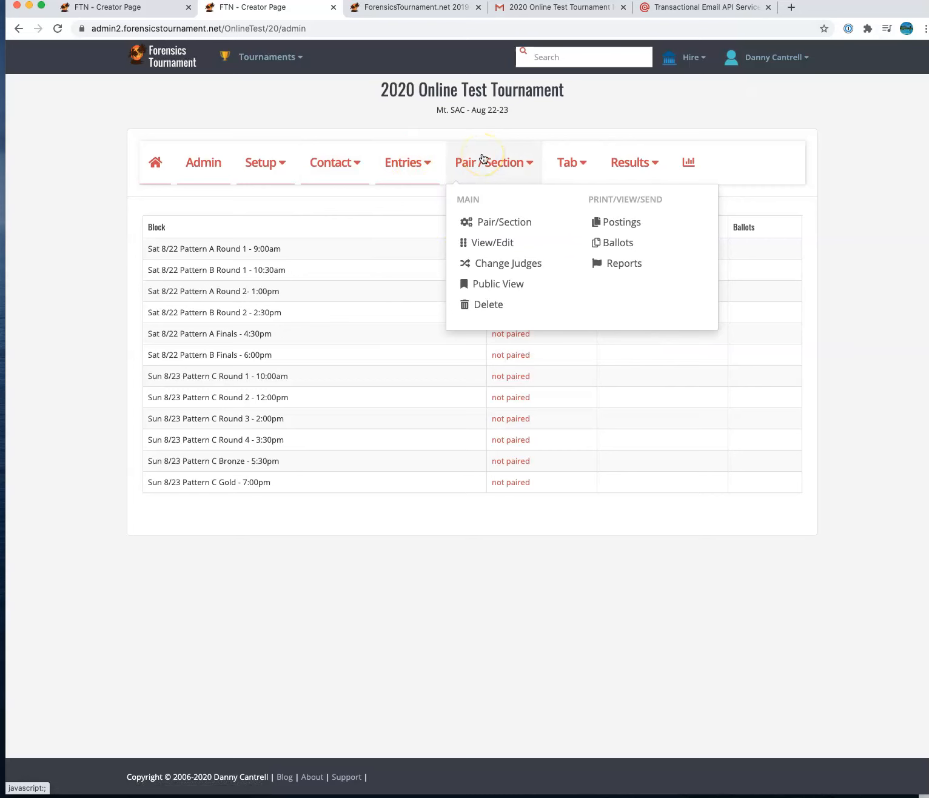
mouse_move(508, 165)
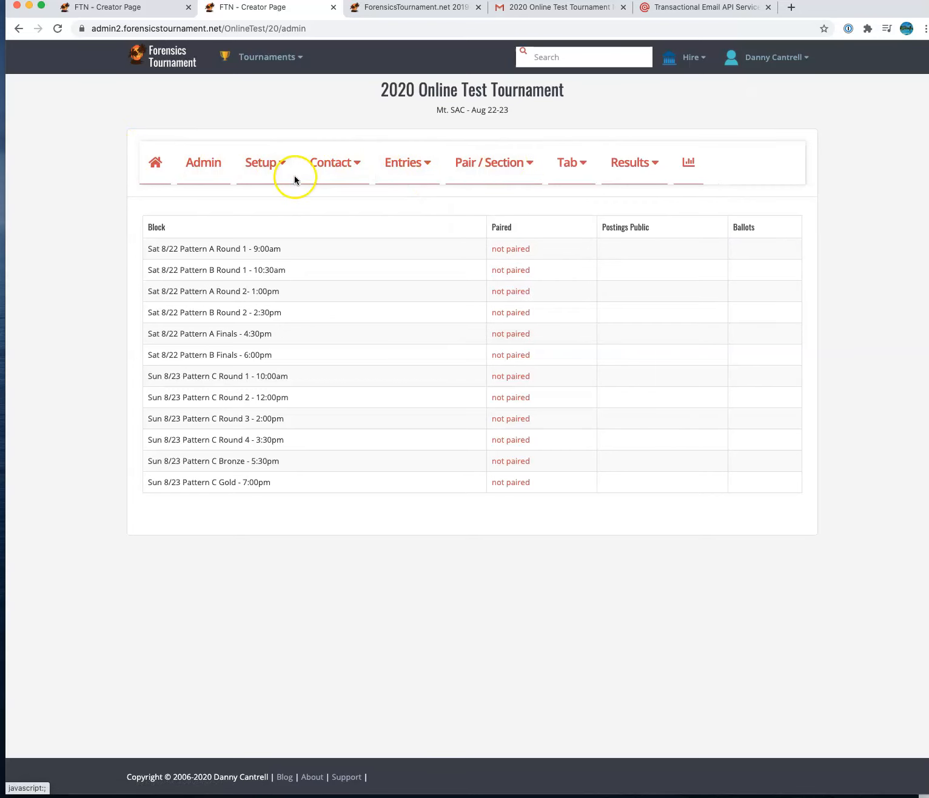
Pair and section Open Informative and Novice Informative for Sat 8/22 Pattern A Round 1 - 9:00am, assigning judges and rooms.
click(485, 175)
click(492, 218)
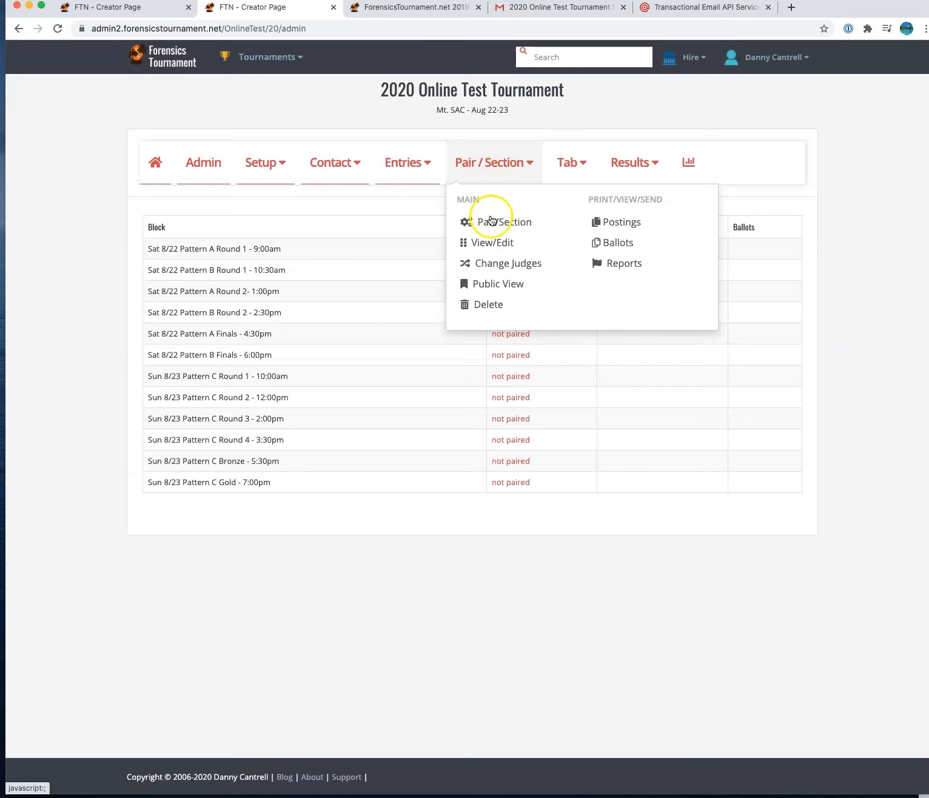
click(493, 225)
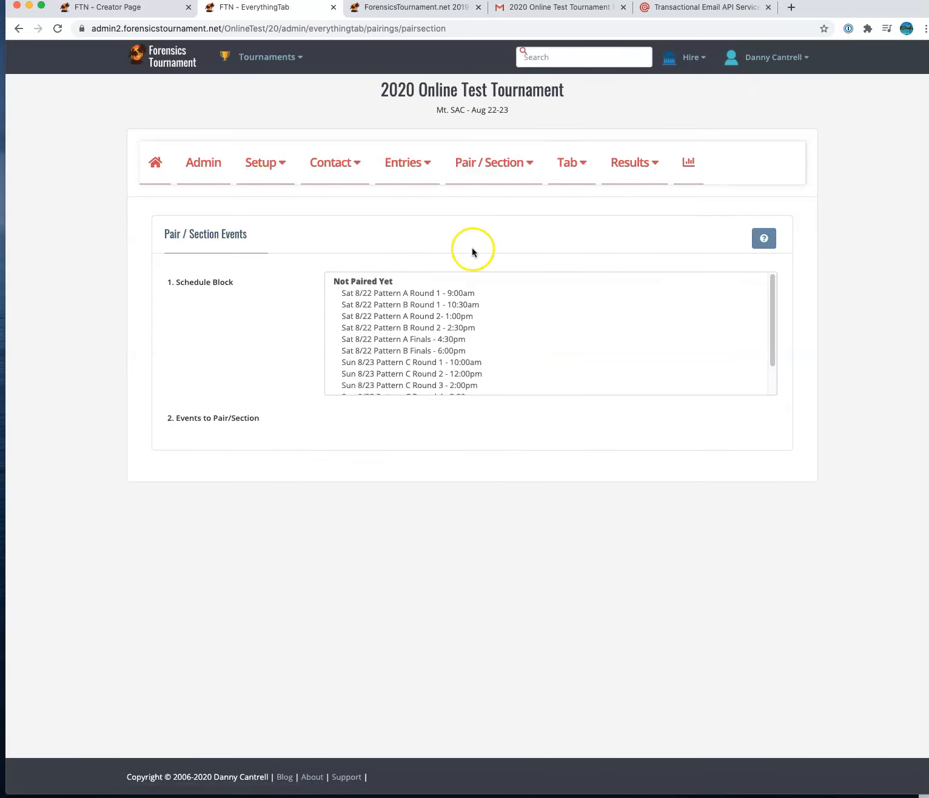
click(436, 293)
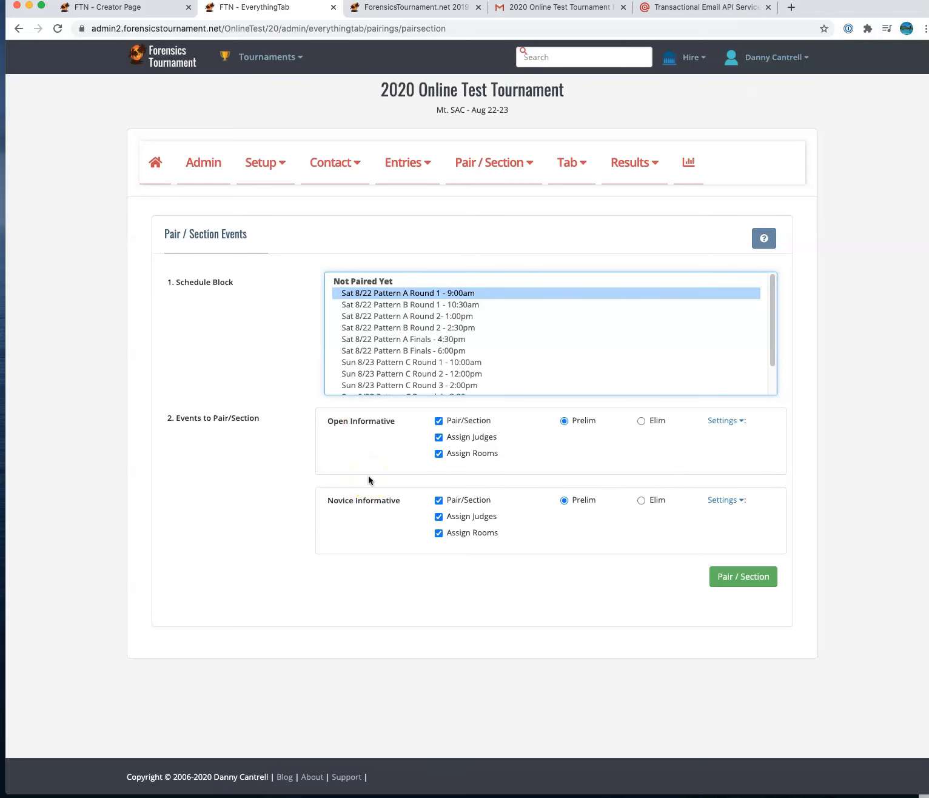
click(721, 420)
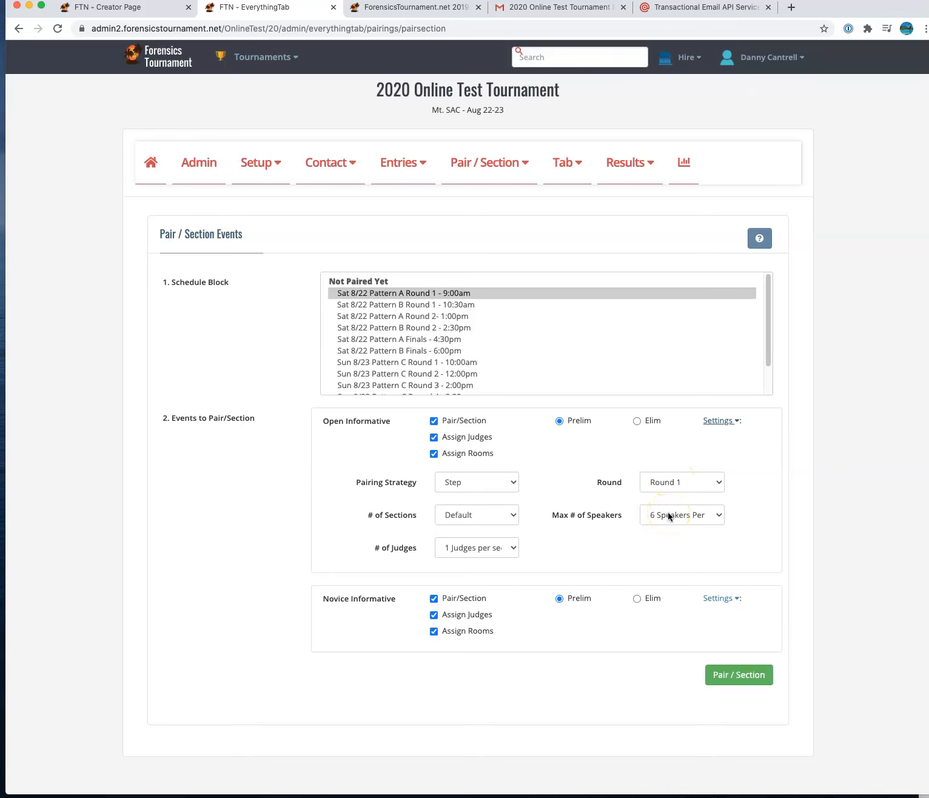
click(727, 602)
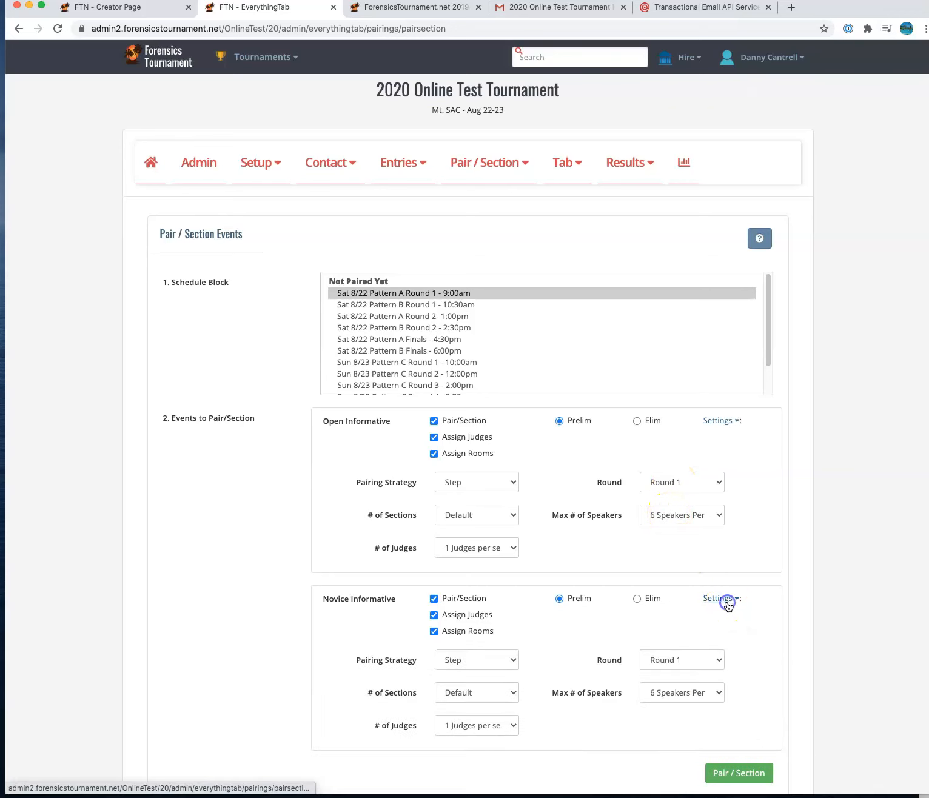
scroll(739, 604, down, 3)
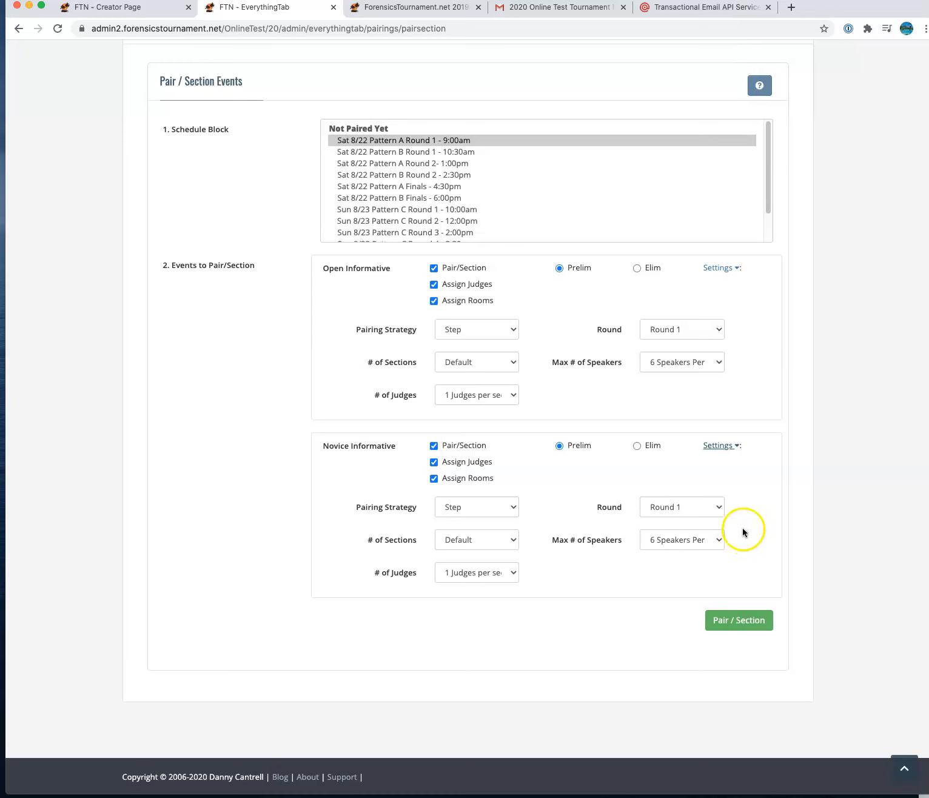
click(740, 620)
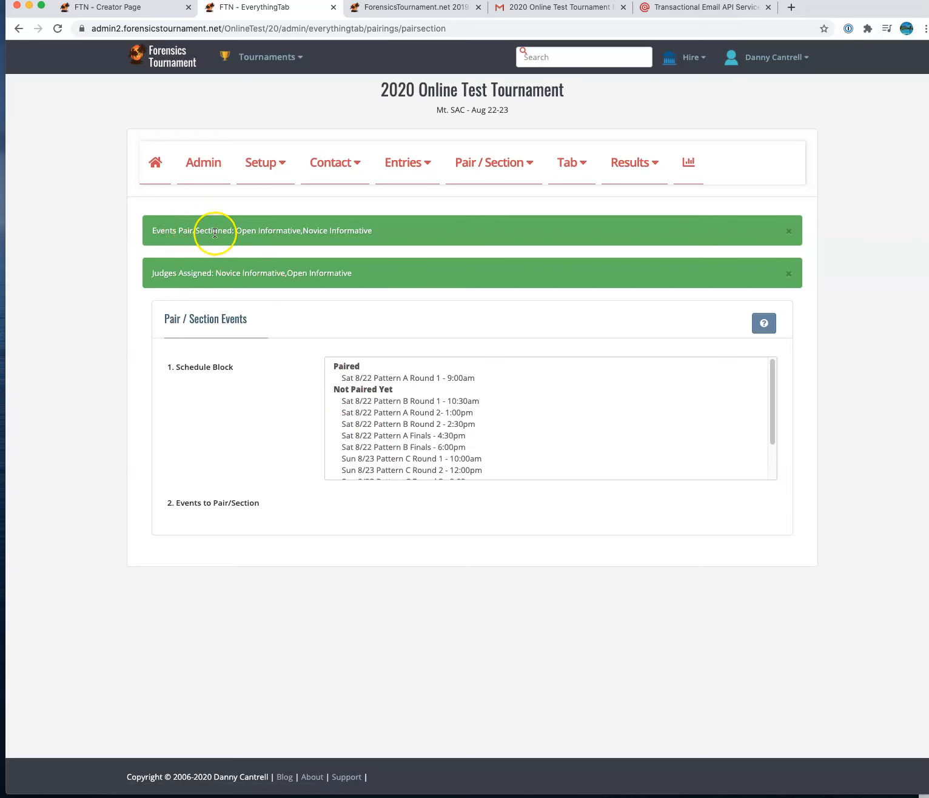
drag(237, 231, 377, 233)
click(380, 233)
drag(216, 273, 346, 272)
click(347, 273)
Send the Sat 8/22 Pattern A Round 1 - 9:00am postings for Open Informative and Novice Informative by text/email.
click(493, 164)
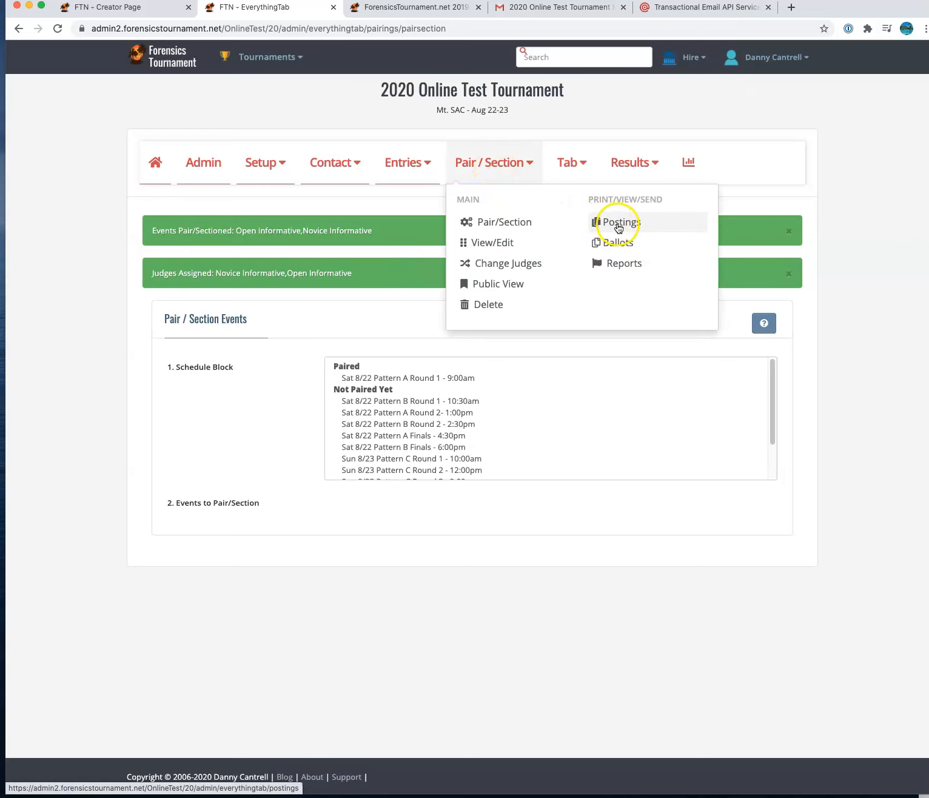
click(618, 228)
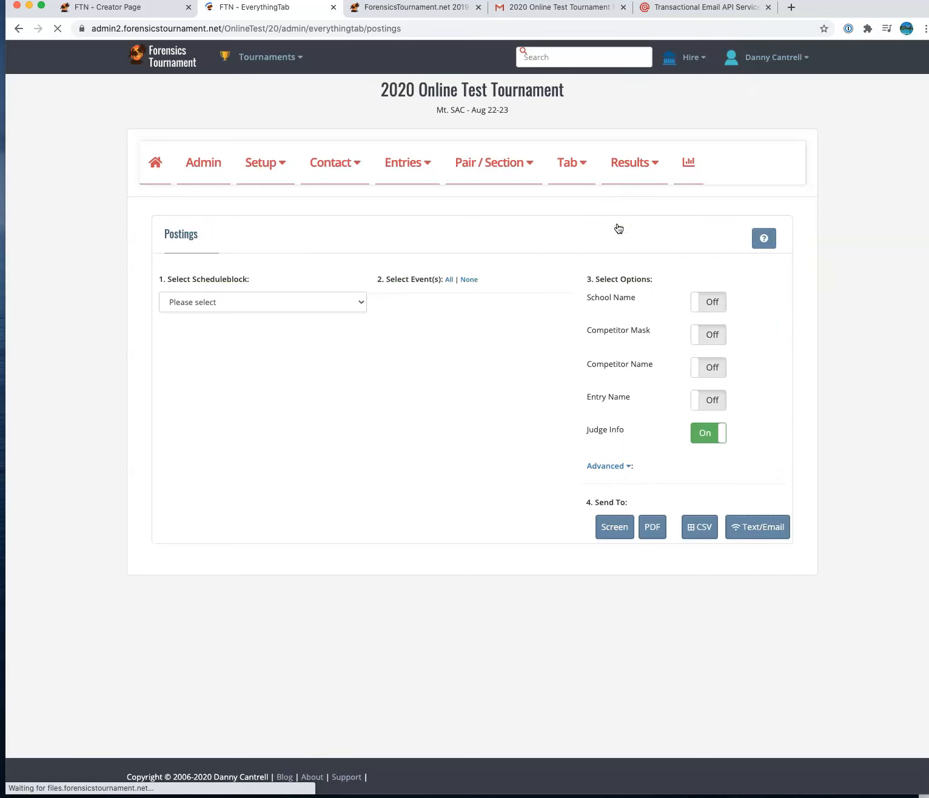
click(306, 300)
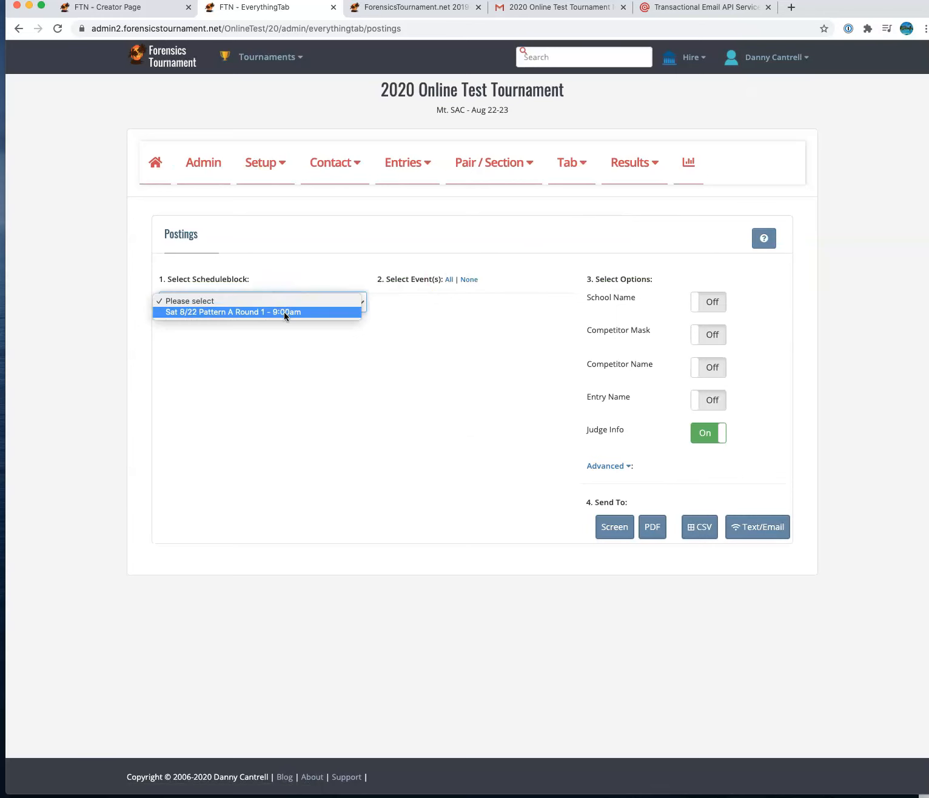
click(284, 312)
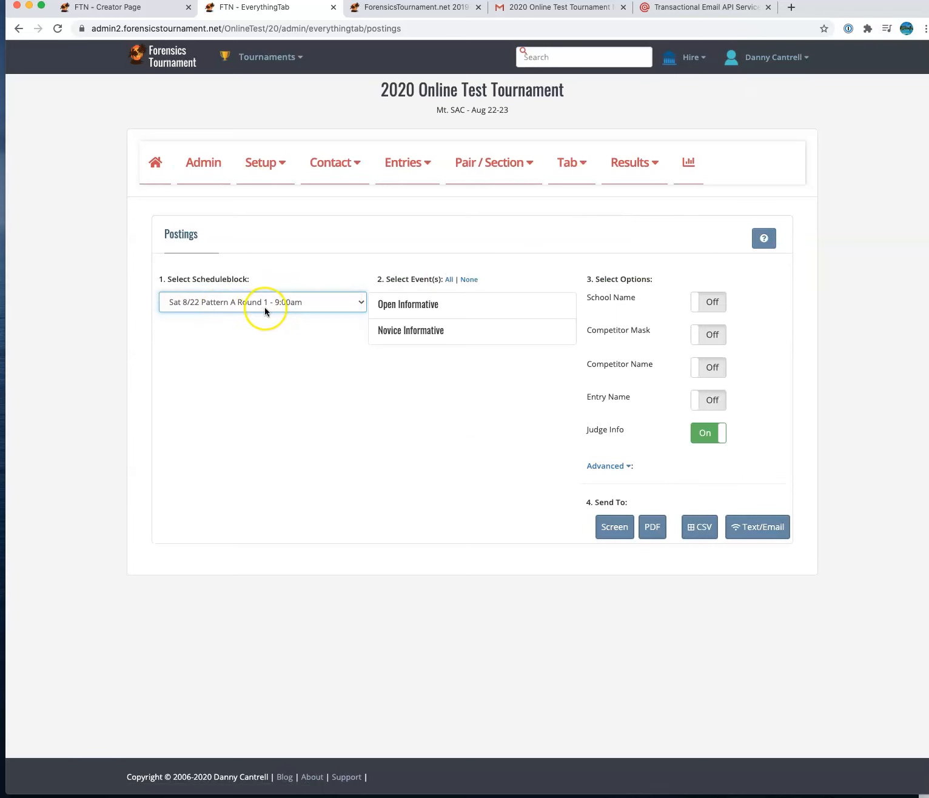
click(447, 309)
click(441, 329)
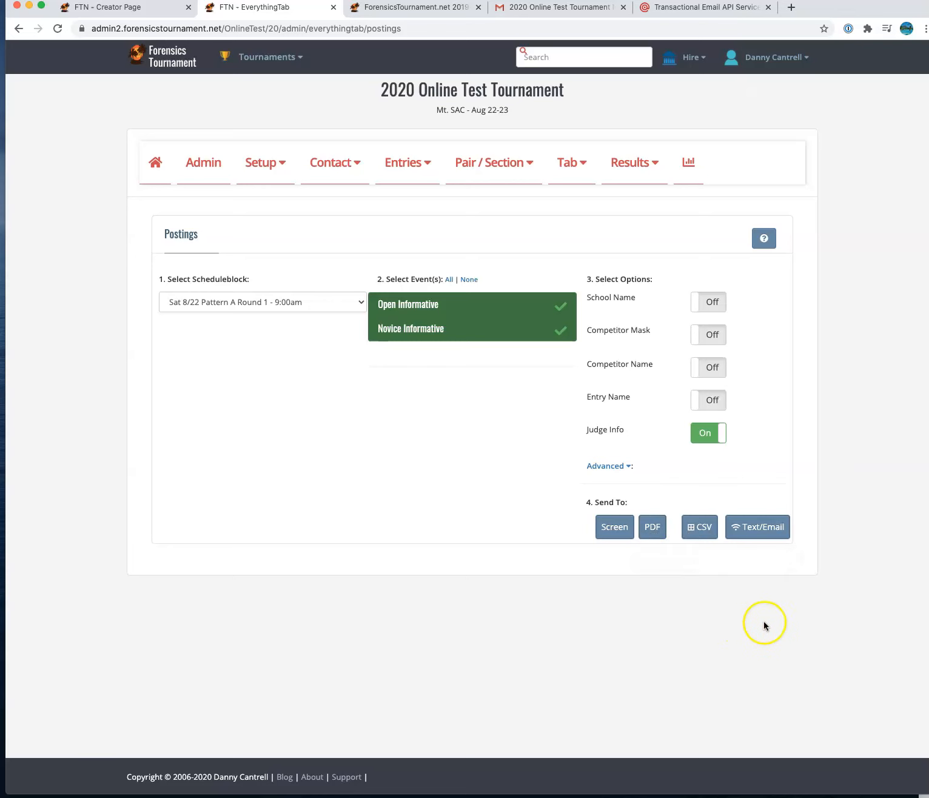
click(768, 535)
click(526, 356)
drag(150, 230, 278, 233)
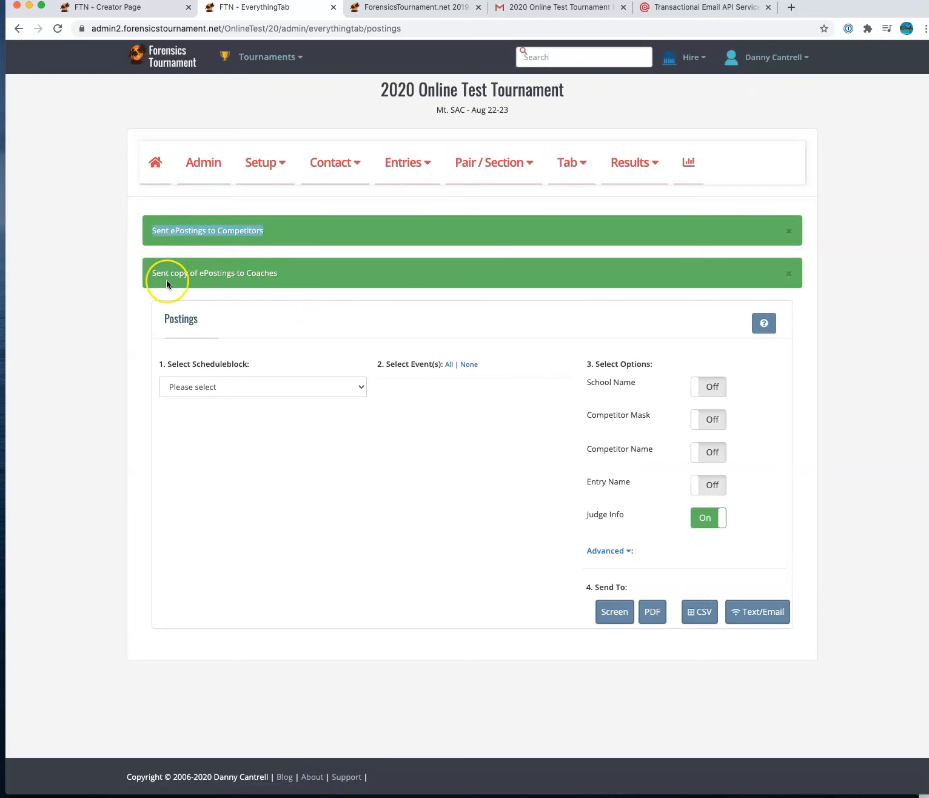
drag(152, 273, 297, 275)
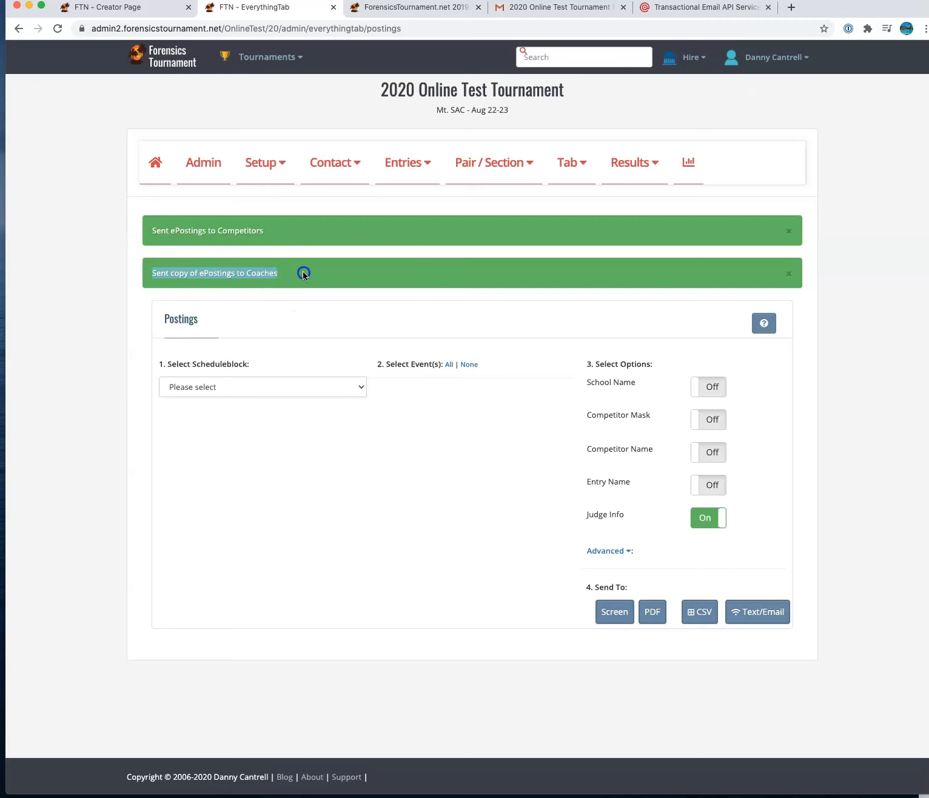
click(303, 275)
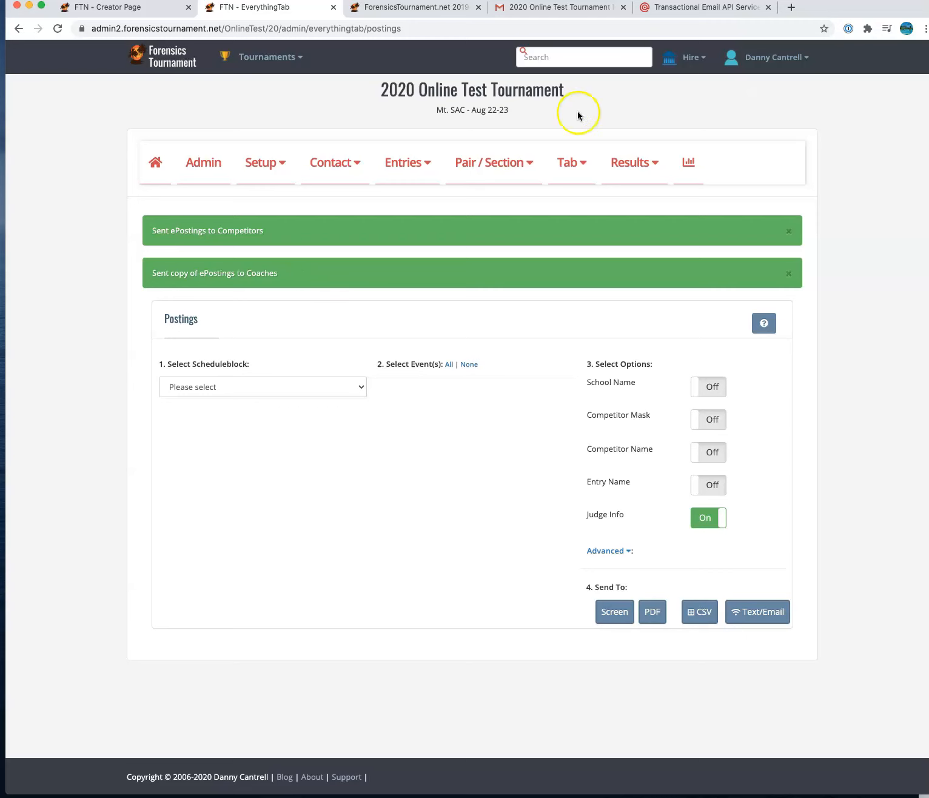
Switch to Gmail and examine the Novice Informative ePosting email's subject, competitor name and code, round, speaker order and help link.
click(572, 9)
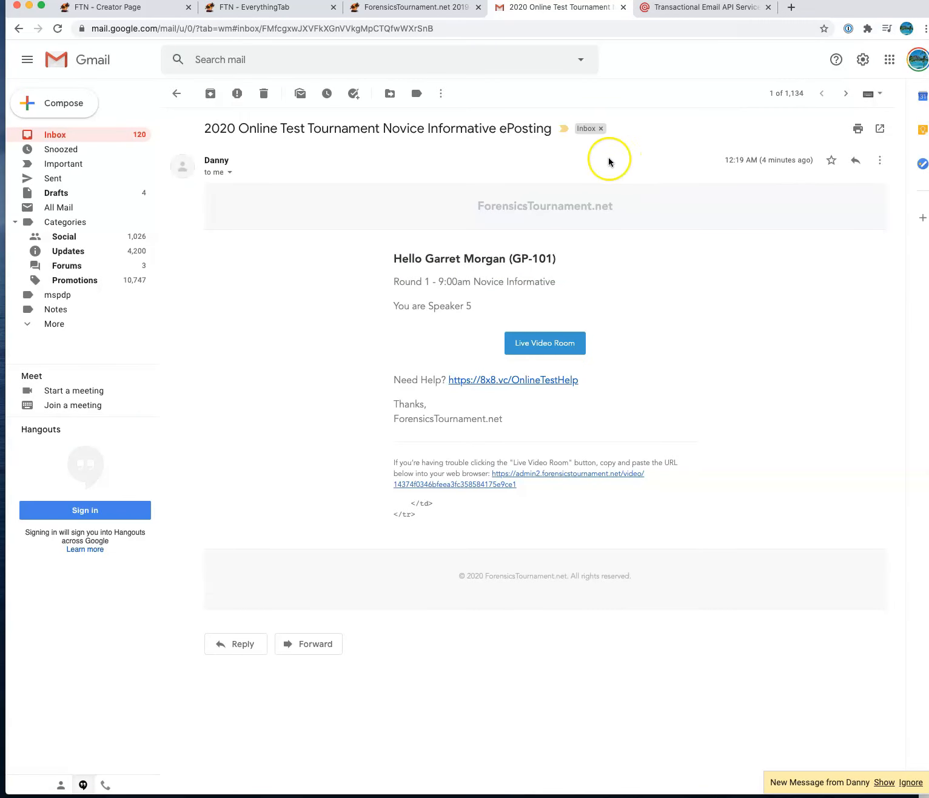
drag(207, 127, 549, 135)
drag(394, 259, 487, 259)
drag(506, 260, 547, 261)
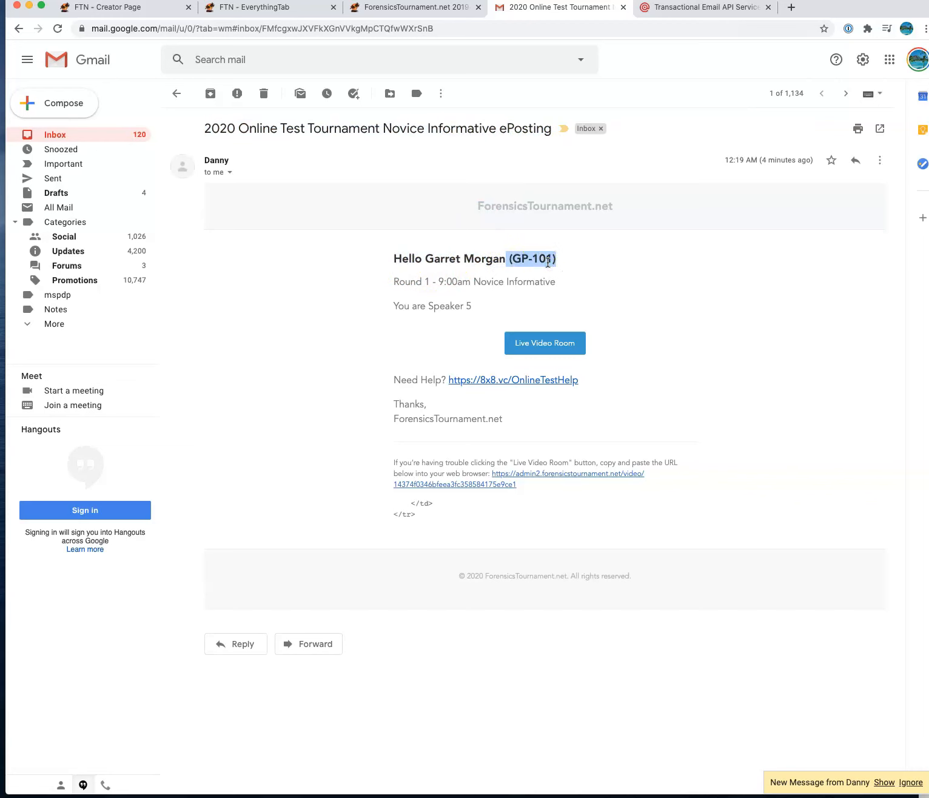
drag(387, 282, 578, 291)
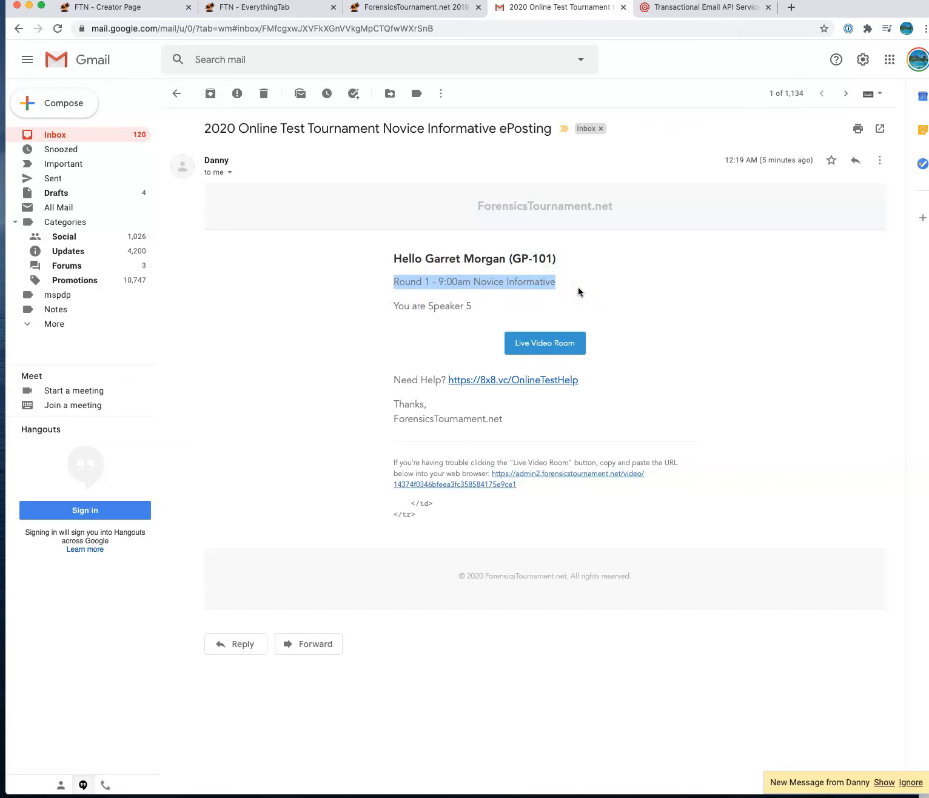
drag(388, 306, 488, 309)
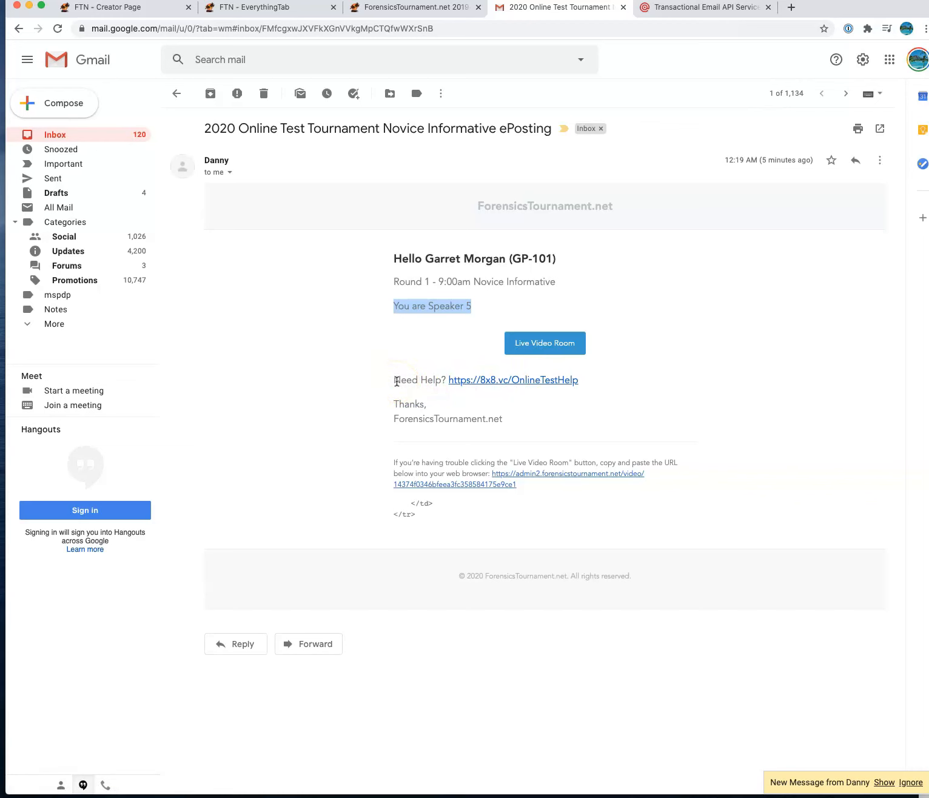
drag(394, 382, 601, 384)
click(598, 387)
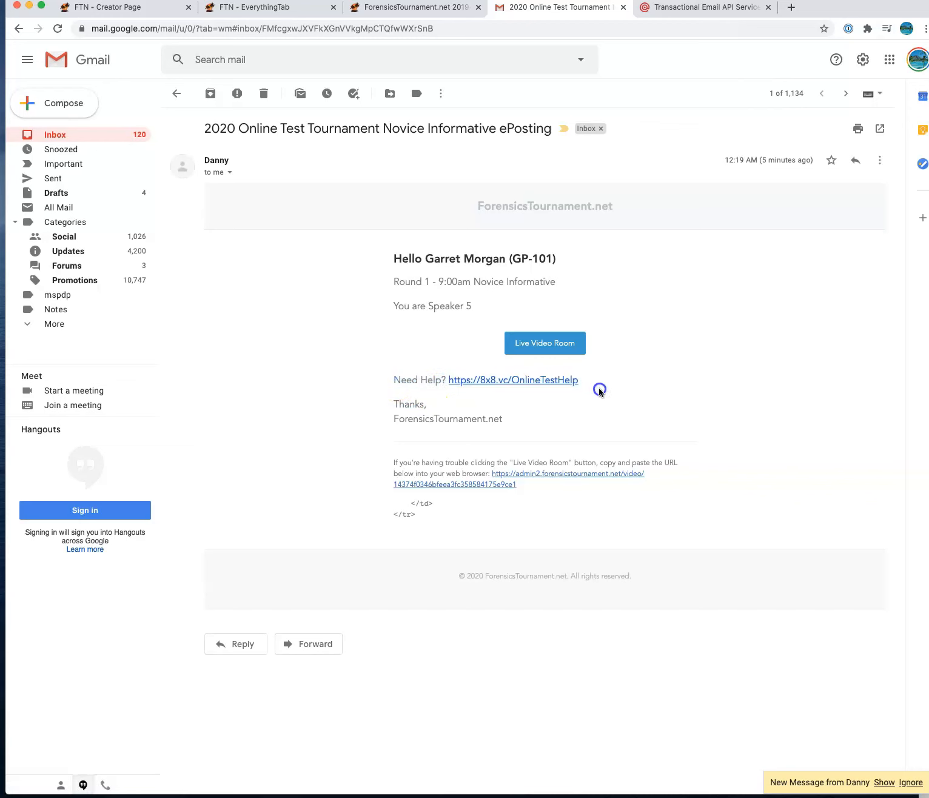